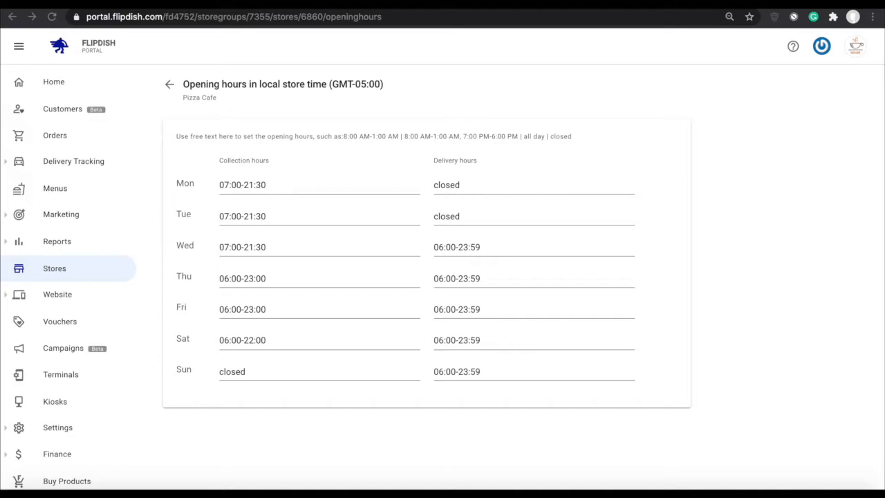
Open the hours override page for the Pizza Cafe store in New York from the home overview.
click(53, 82)
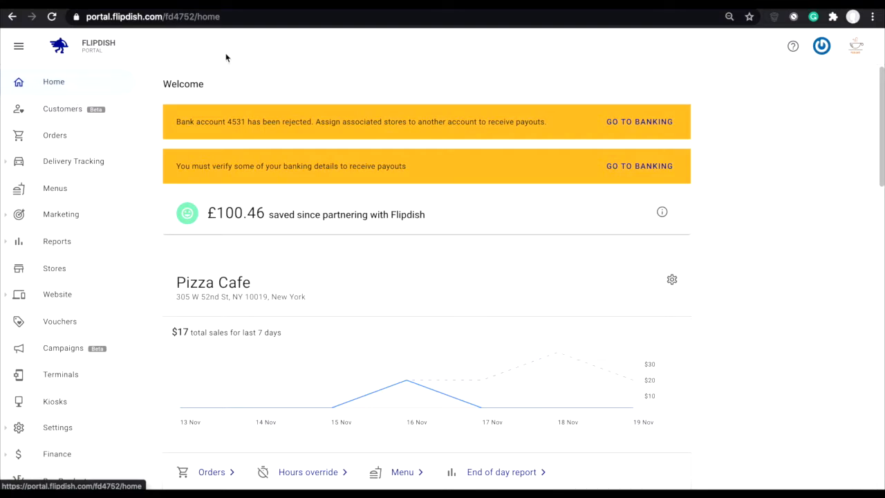
scroll(223, 279, down, 5)
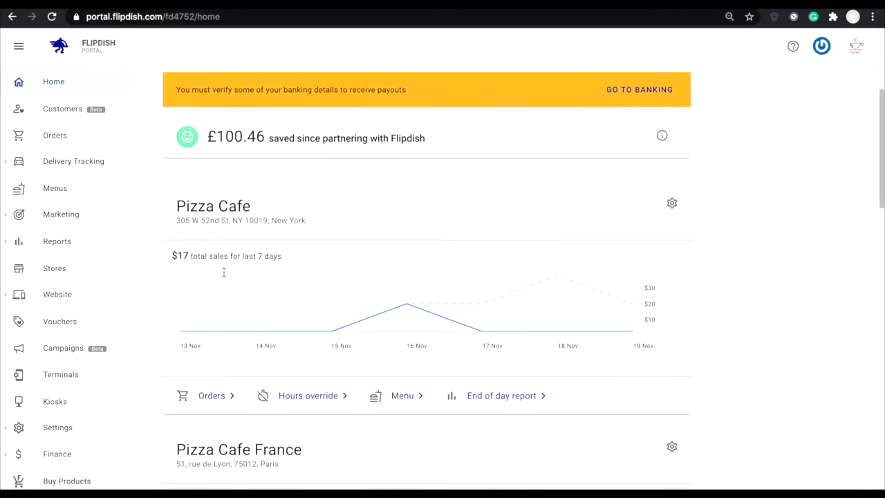
scroll(223, 279, down, 2)
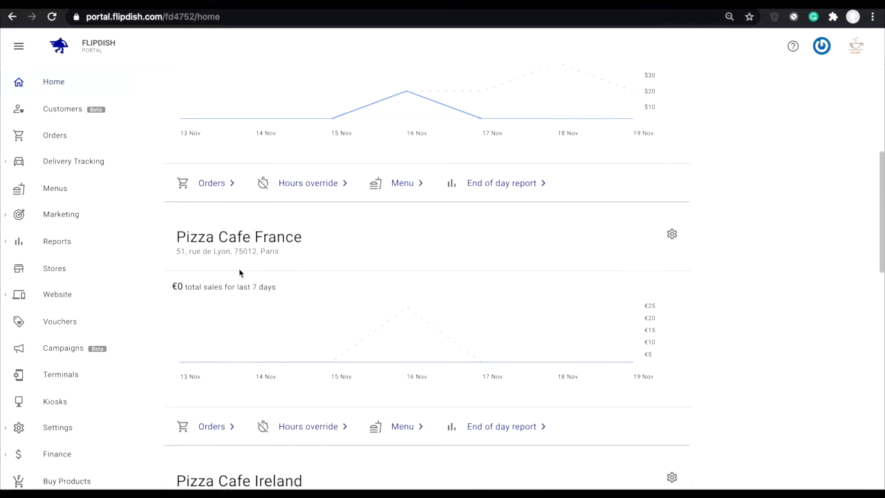
scroll(316, 326, down, 7)
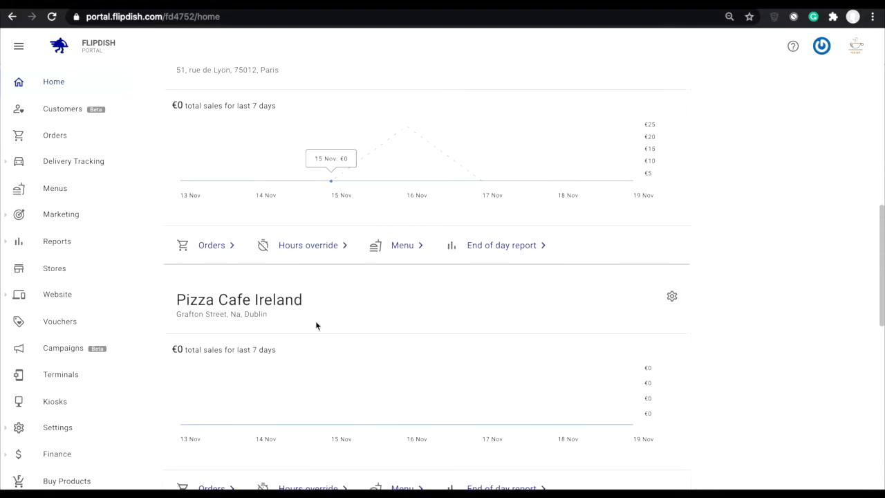
scroll(300, 247, down, 5)
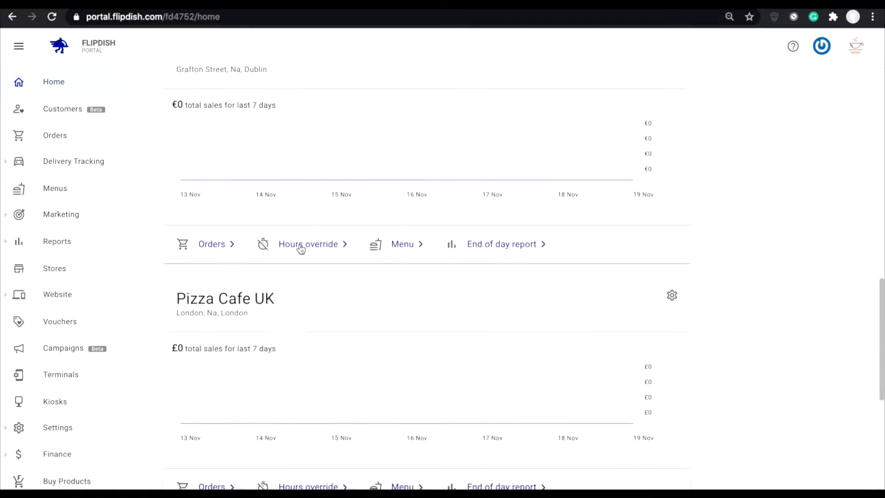
scroll(300, 247, up, 2)
scroll(300, 248, up, 13)
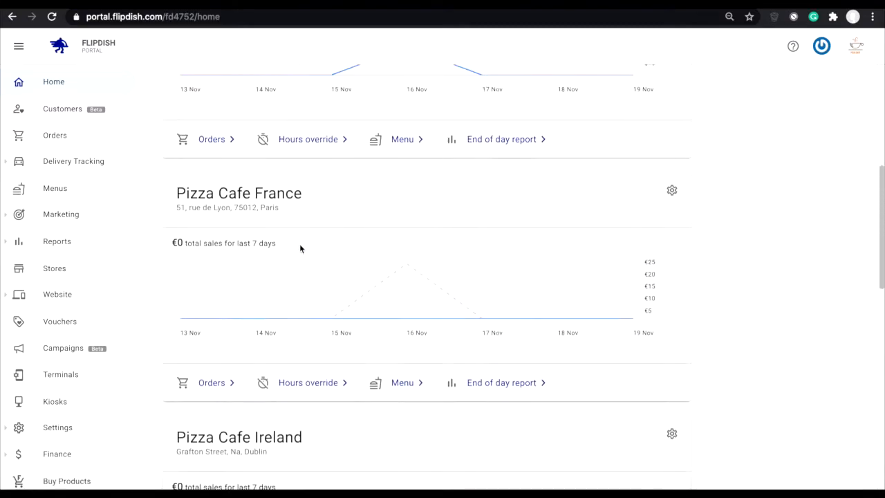
scroll(300, 248, up, 1)
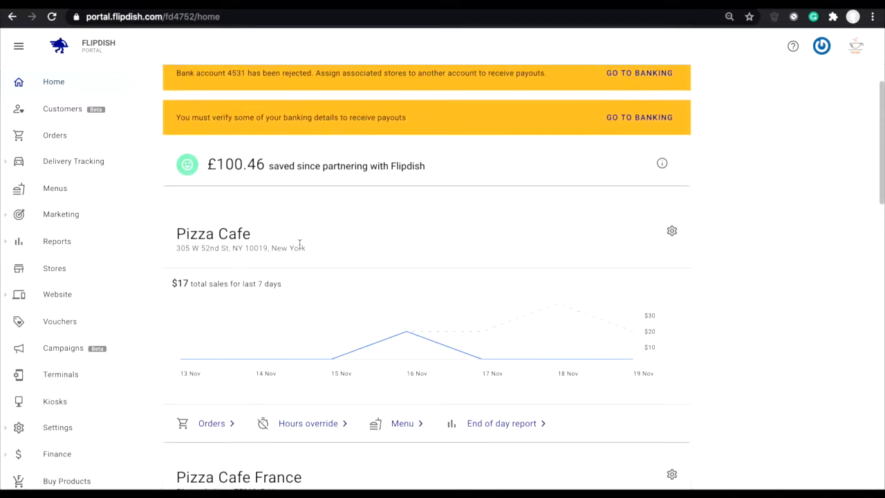
click(308, 423)
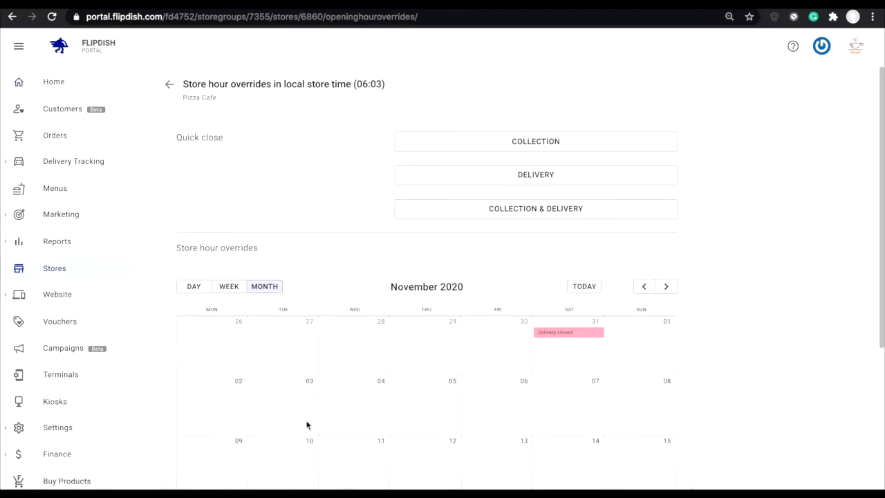
Show December 2020 in the override calendar and open a new store closure override for 24 December.
scroll(395, 336, down, 2)
scroll(396, 341, down, 3)
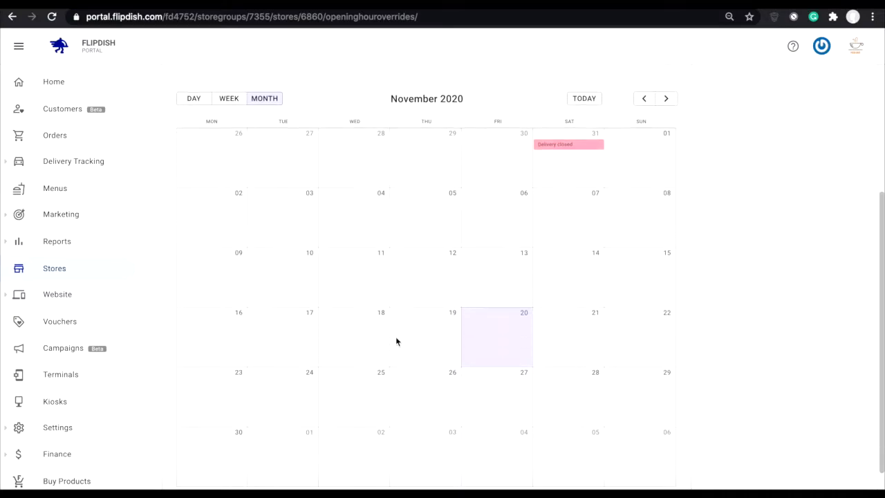
click(667, 98)
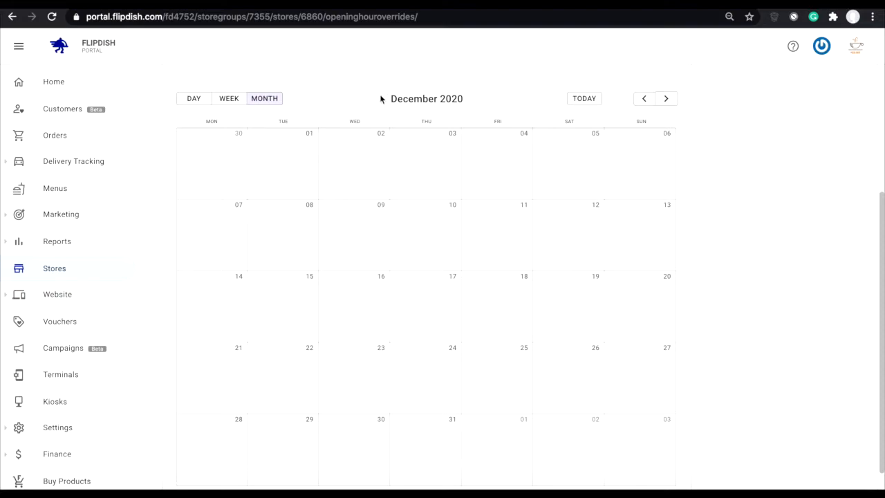
scroll(512, 277, down, 1)
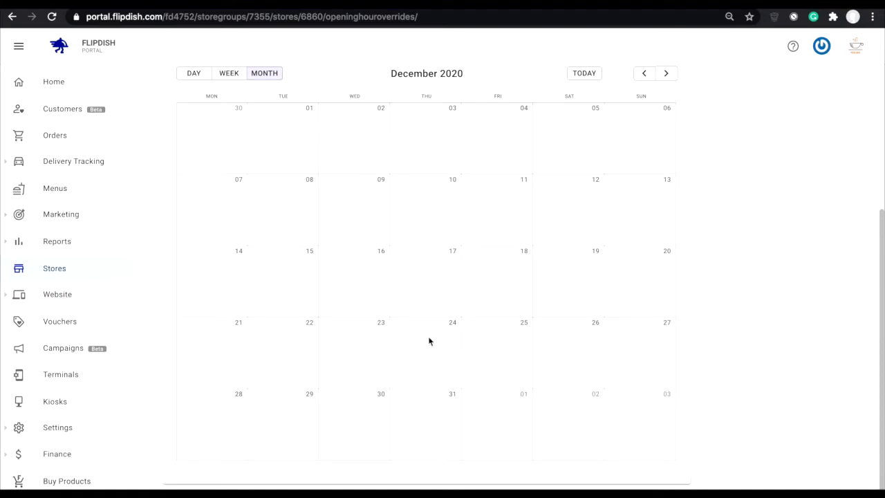
click(428, 341)
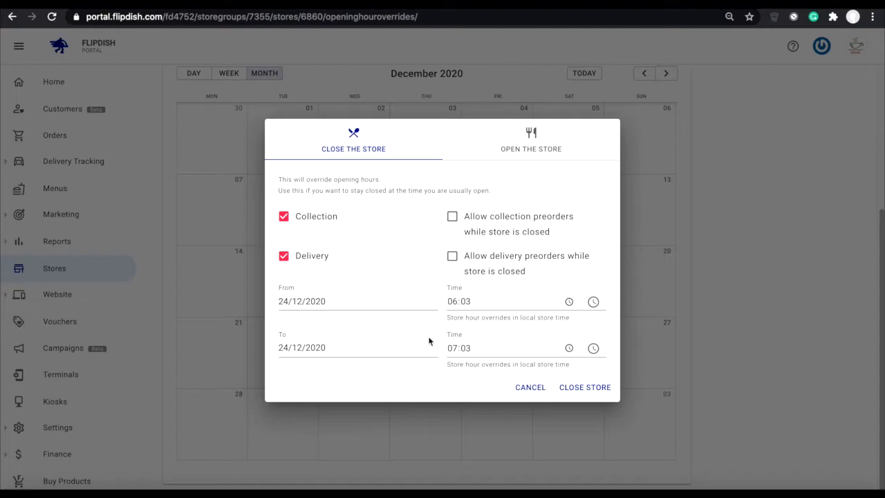
Set the 24 December closure to run from 08:00 to 10:00.
click(456, 302)
text(800)
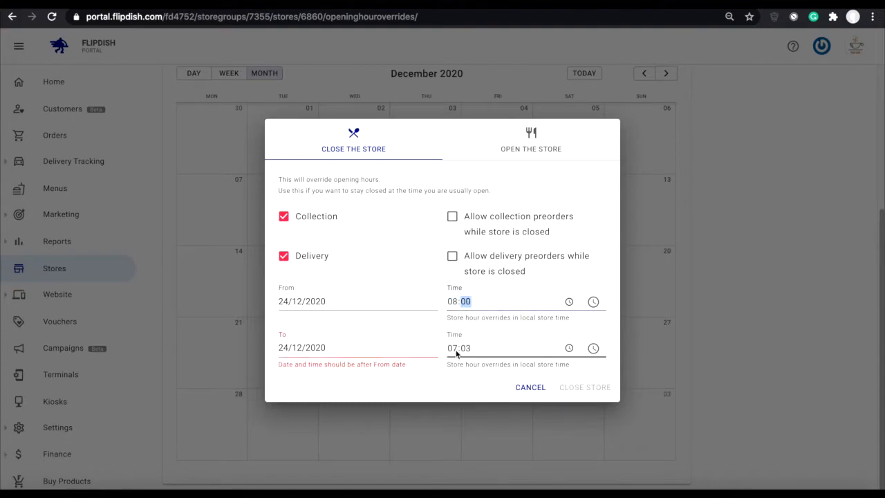
click(456, 349)
text(10)
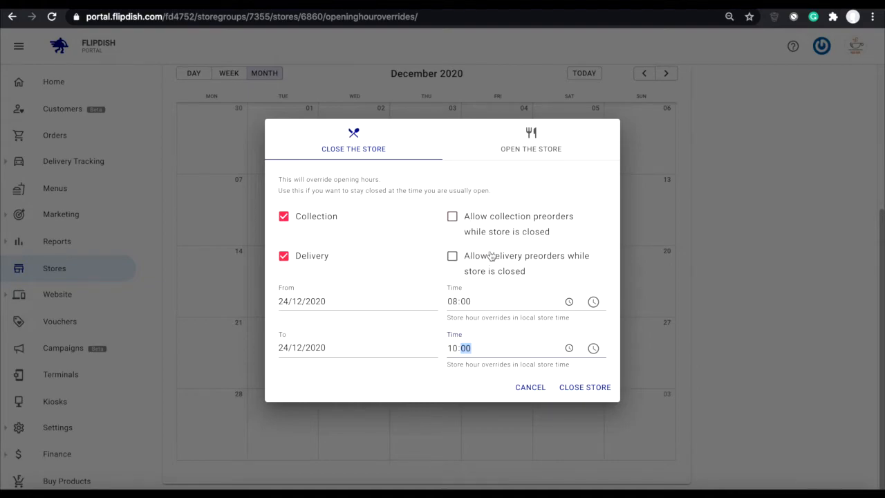
Allow collection and delivery preorders during the morning closure and apply the store closure.
click(455, 217)
click(454, 217)
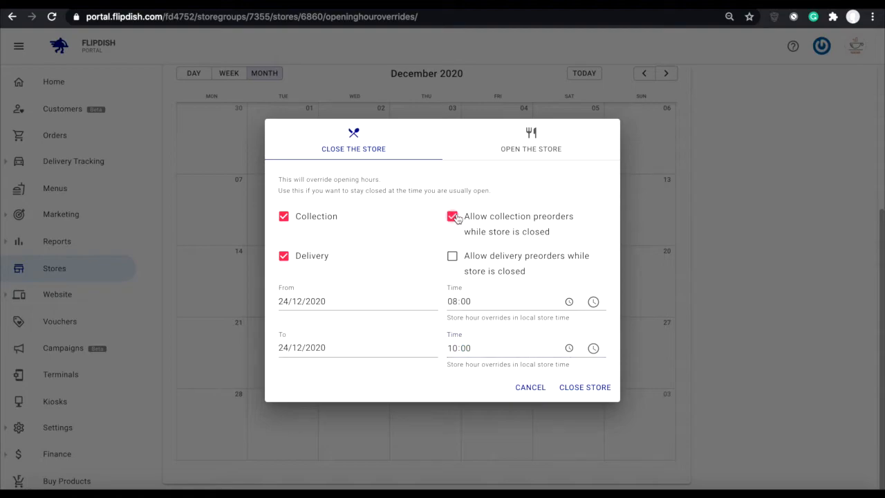
click(452, 259)
click(587, 389)
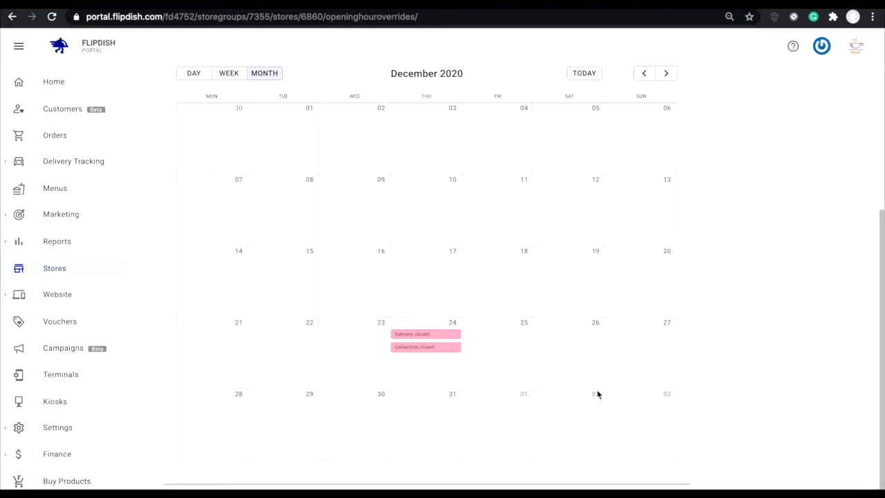
Create a second closure override on 24 December 2020 with times from 18:00 to 22:00.
double_click(433, 372)
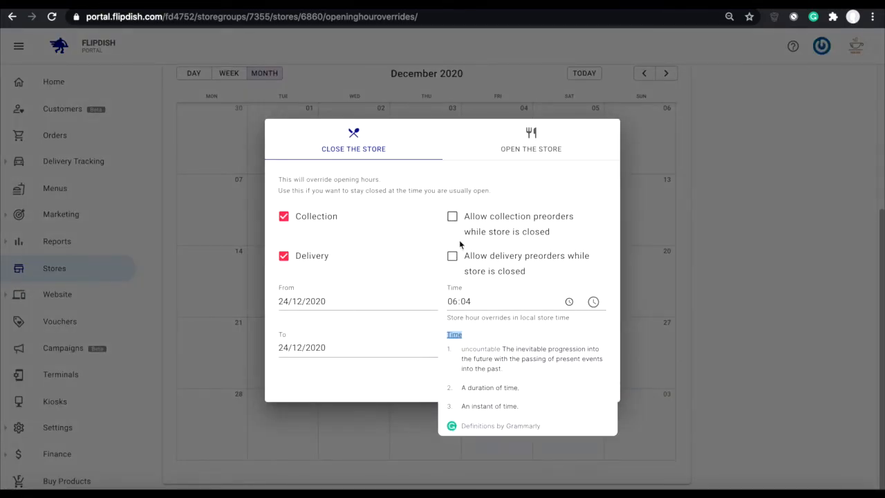
click(456, 302)
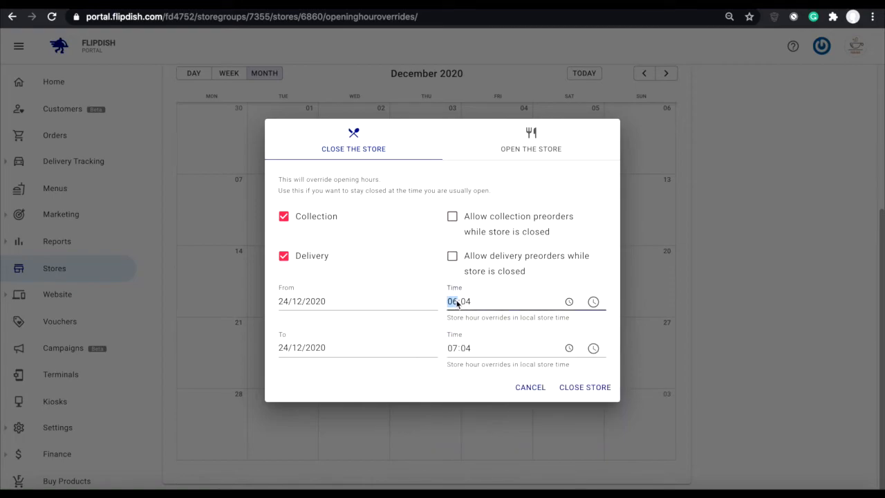
text(1800)
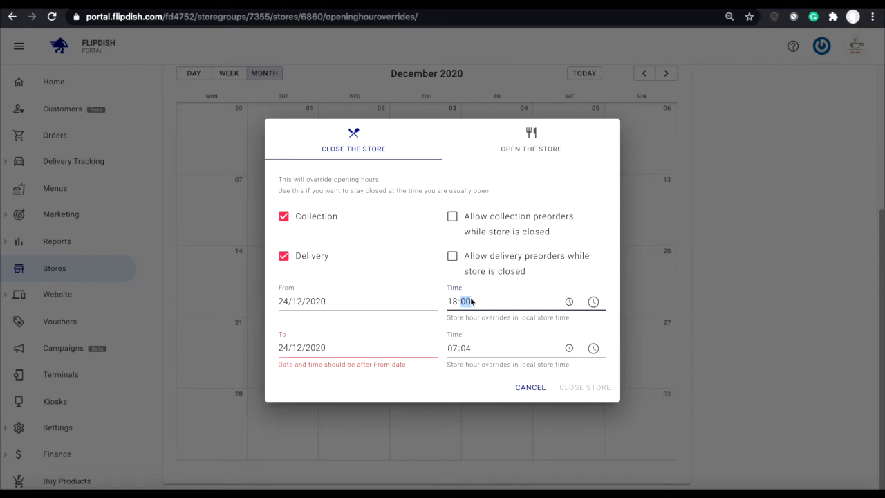
click(458, 350)
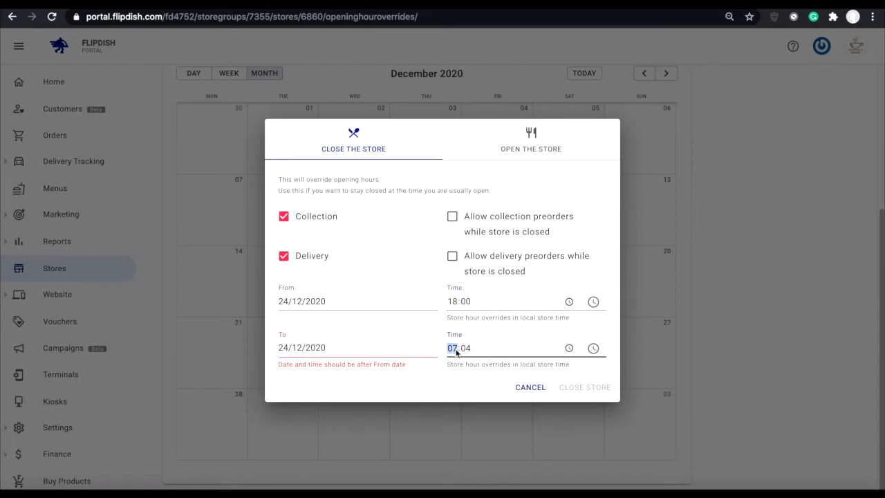
text(200)
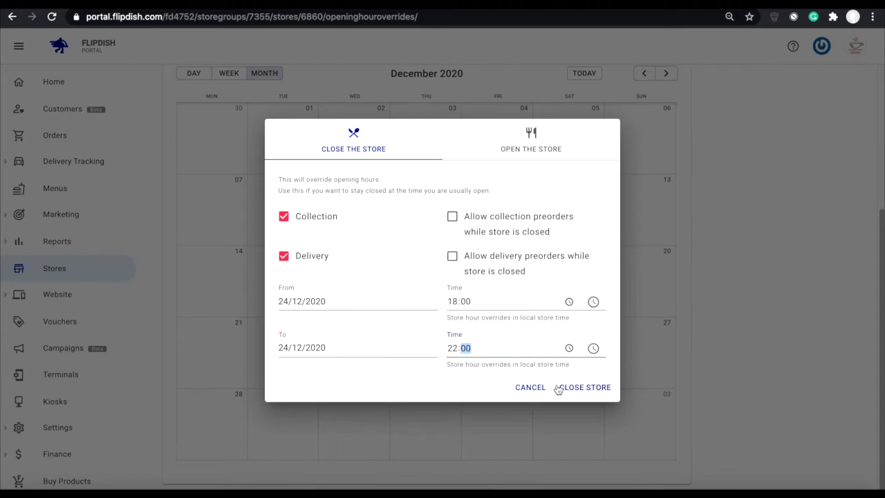
Allow collection and delivery preorders during the evening closure and apply the store closure.
click(452, 216)
click(452, 256)
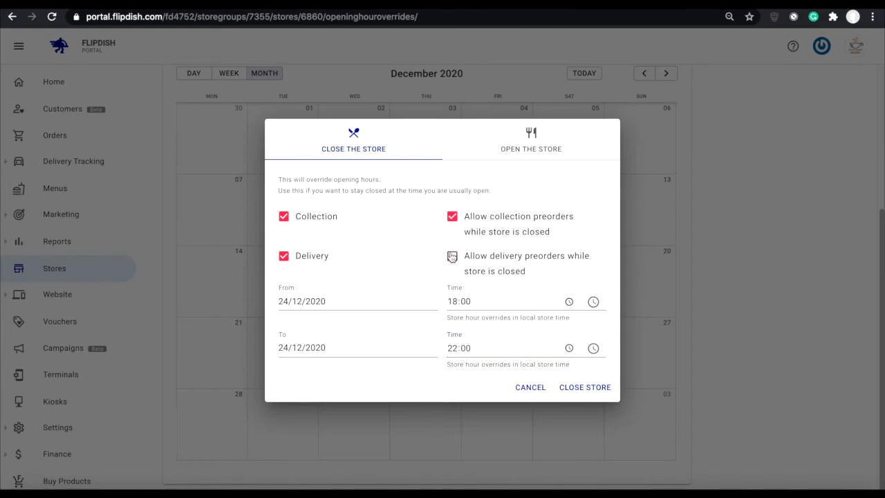
click(572, 389)
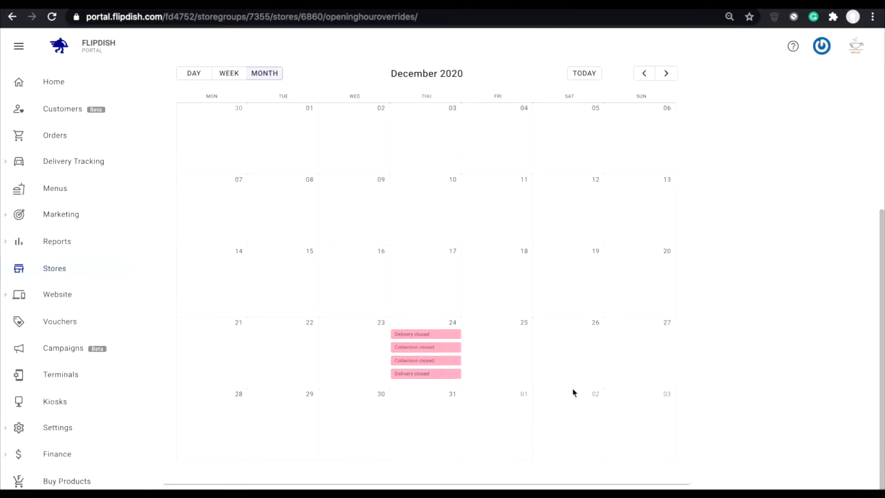
Check the times of a morning and an evening closure entry on 24 December without removing either override.
click(438, 337)
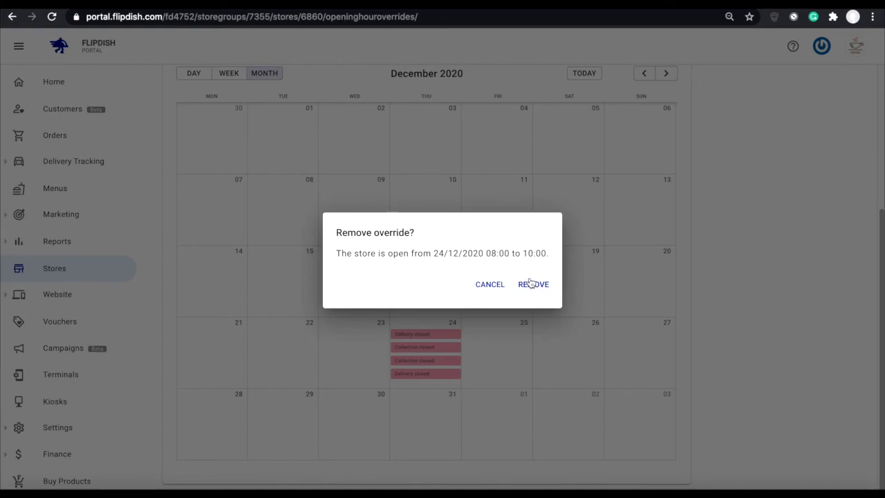
click(447, 342)
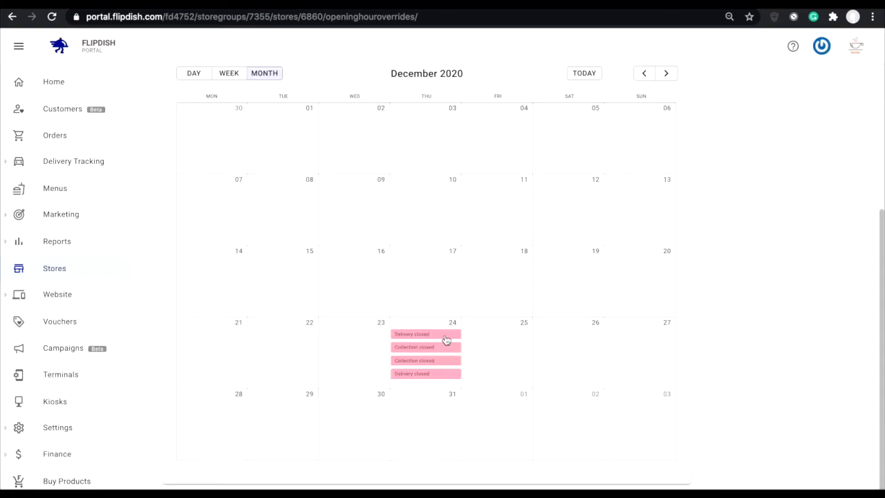
click(431, 361)
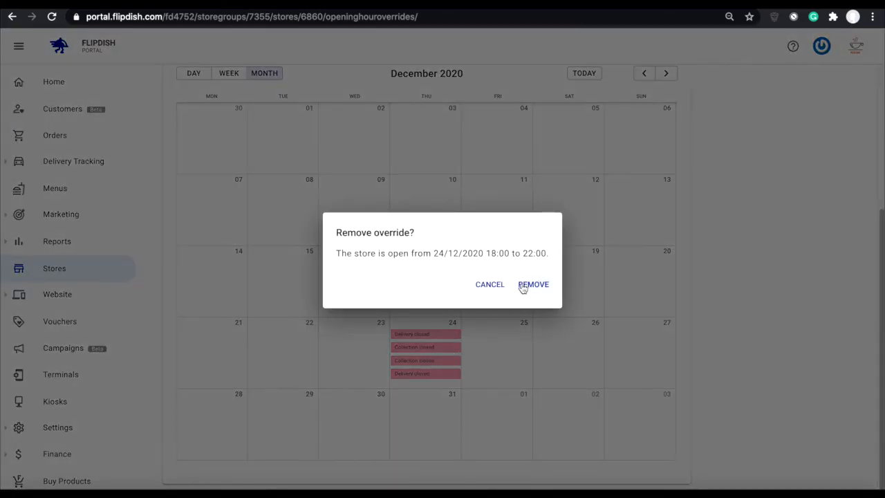
click(499, 339)
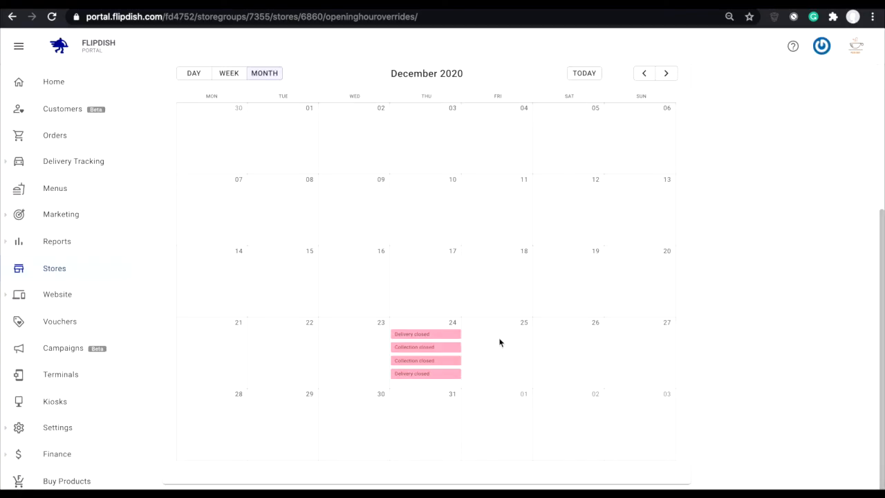
scroll(499, 342, up, 1)
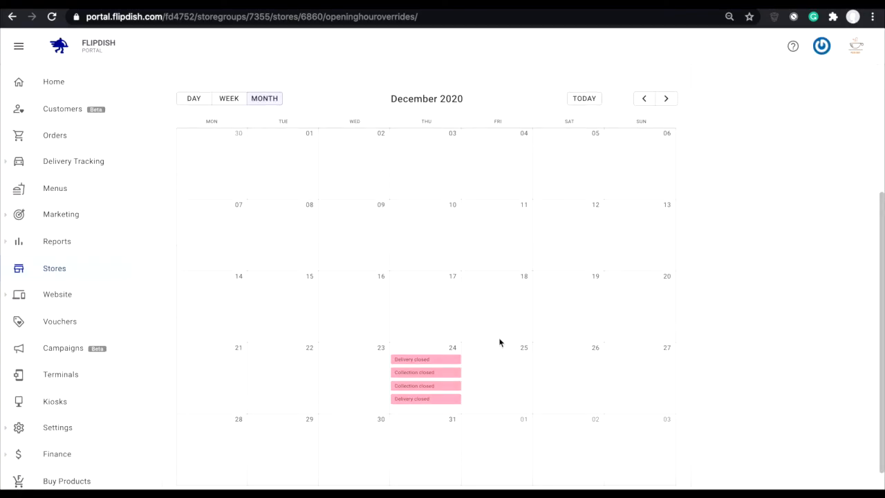